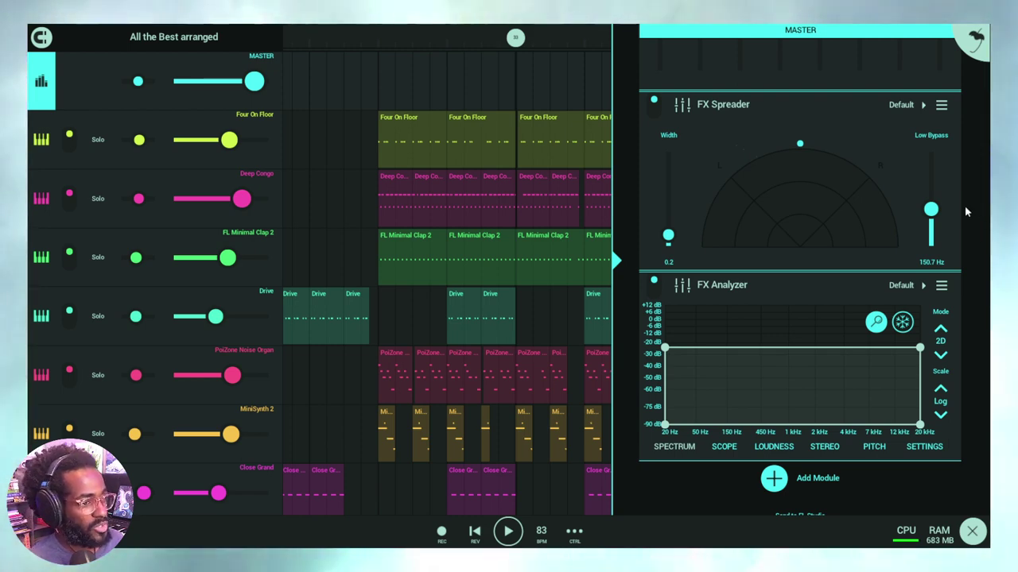
pyautogui.click(511, 533)
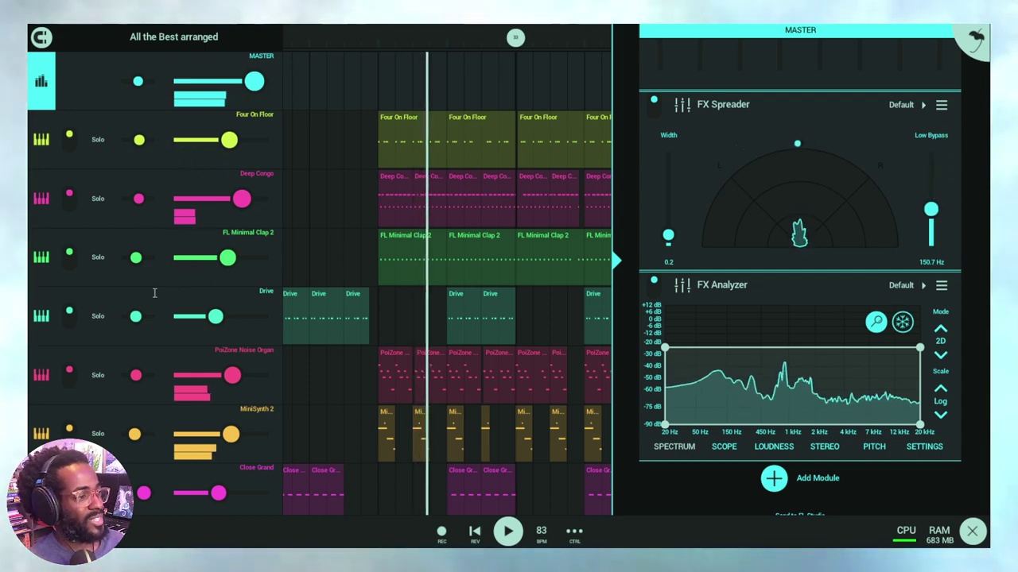
# Show the PoiZone Noise Organ's effects, with its Spreader at width 1.6, and solo the track.
pyautogui.click(42, 374)
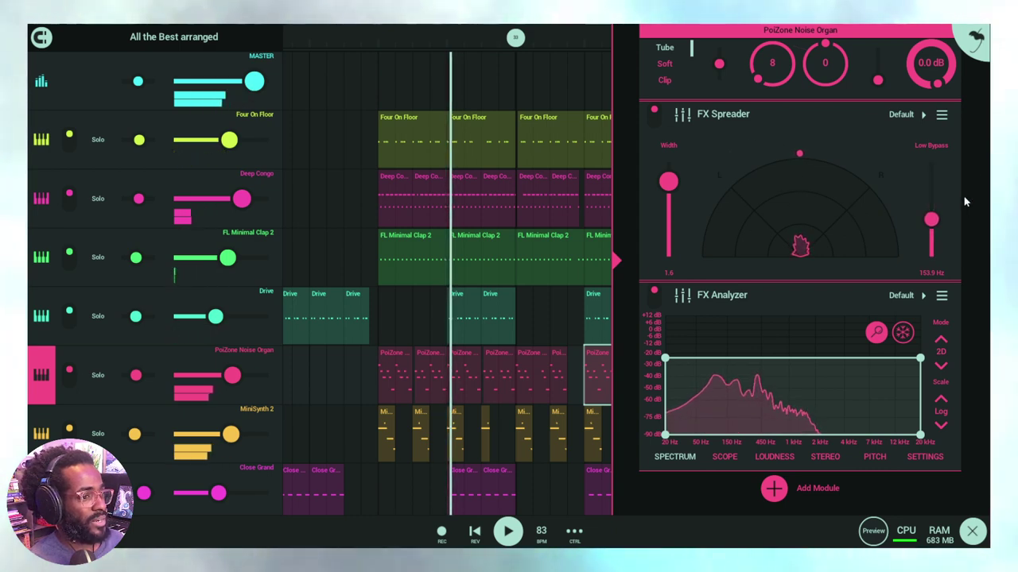
pyautogui.click(98, 375)
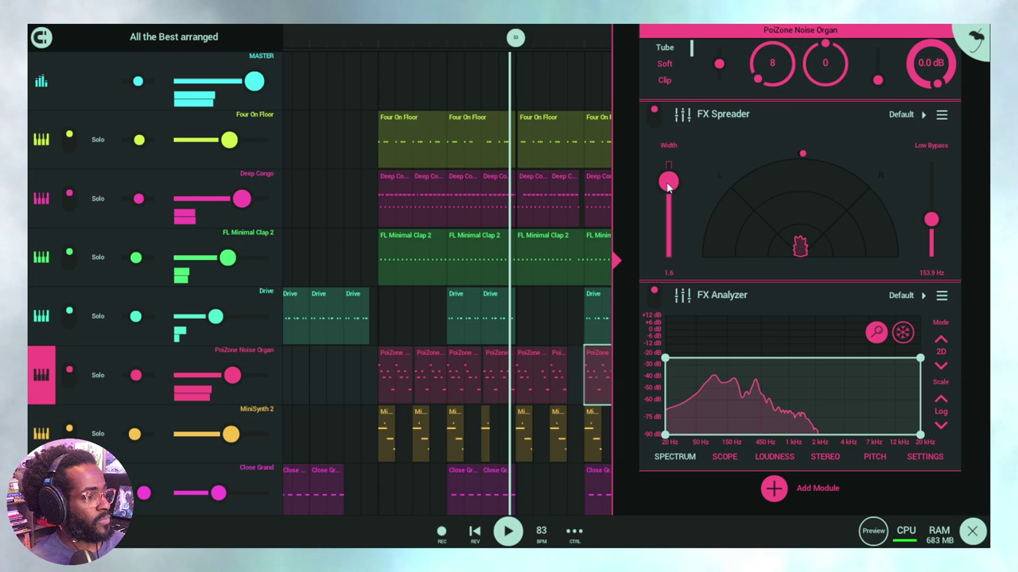
# Try organ Spreader widths from 0.0 to 1.6, settle on 1.0, and set Low Bypass to 10.0 Hz.
pyautogui.moveTo(672, 184); pyautogui.dragTo(664, 300)
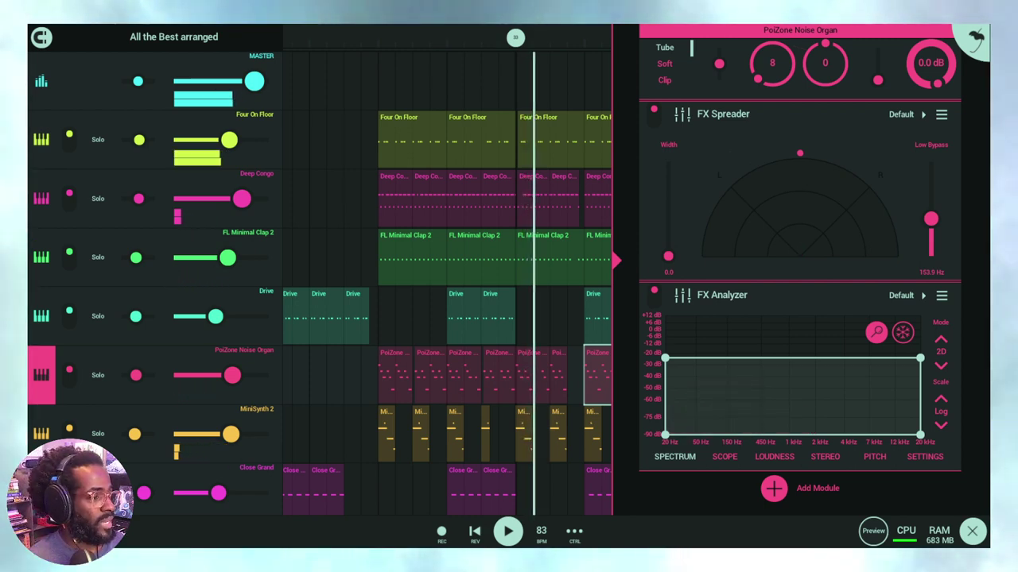
pyautogui.click(667, 256)
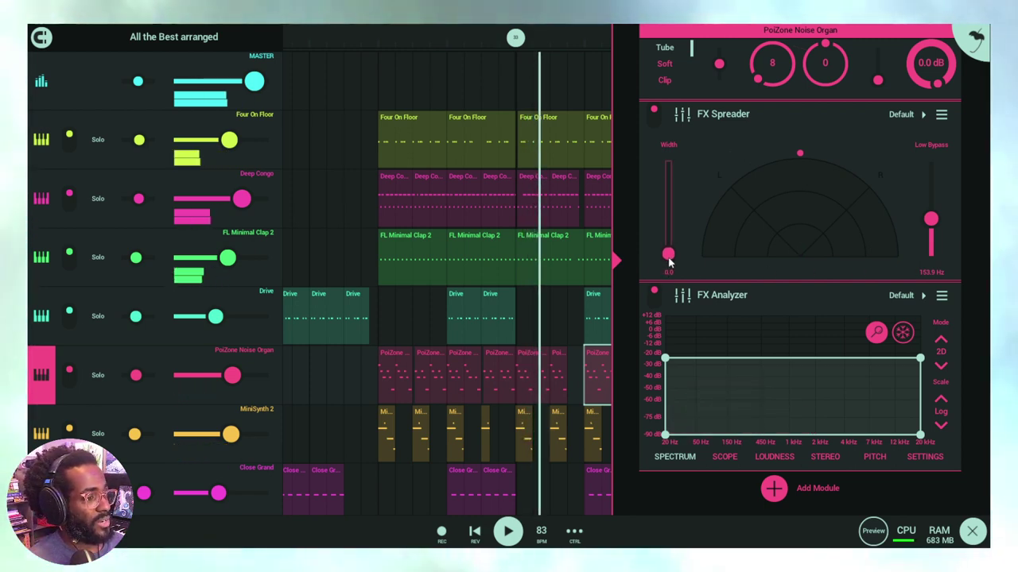
pyautogui.moveTo(669, 261); pyautogui.dragTo(672, 220)
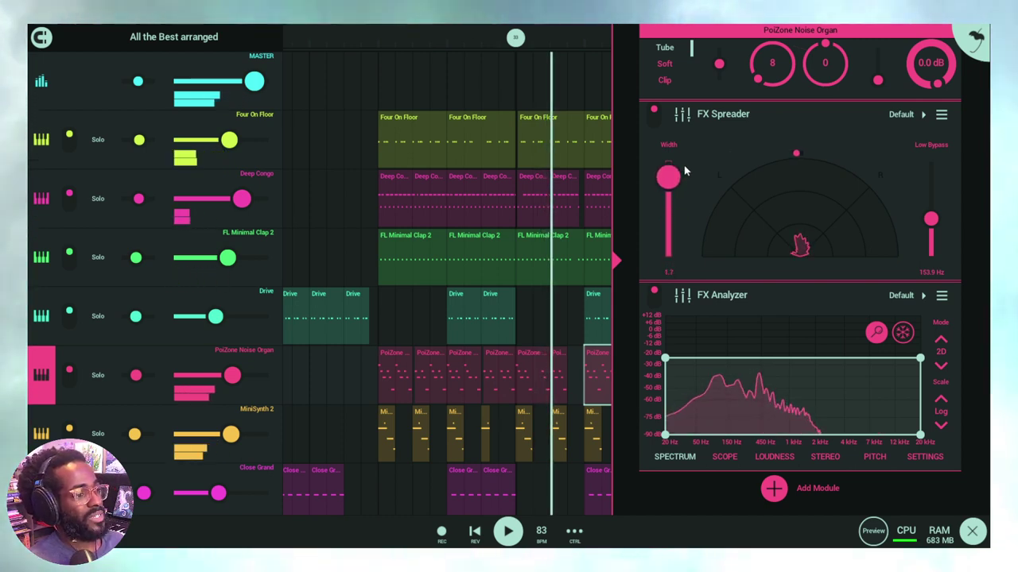
pyautogui.moveTo(690, 182); pyautogui.dragTo(680, 256)
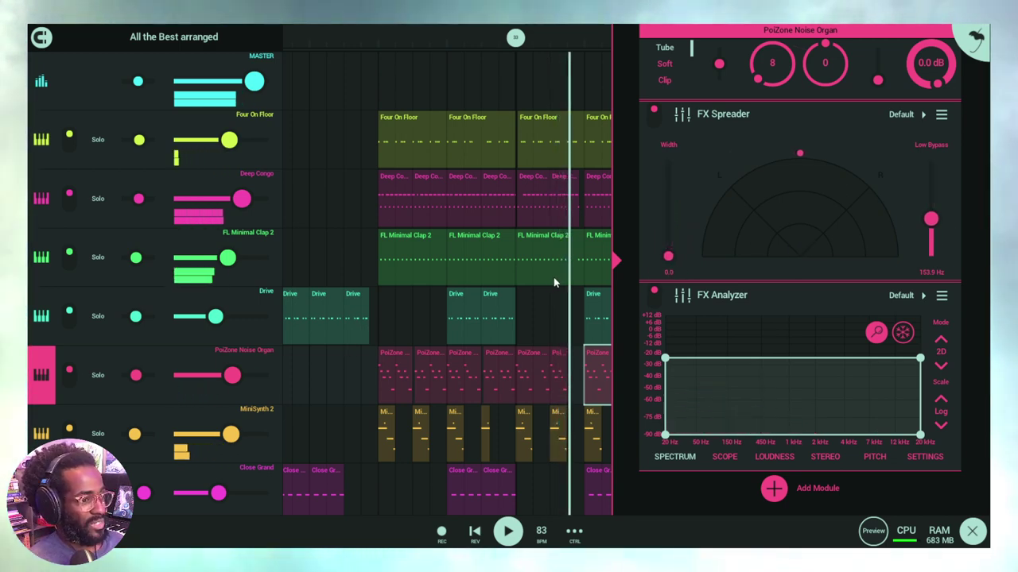
pyautogui.moveTo(668, 256); pyautogui.dragTo(668, 209)
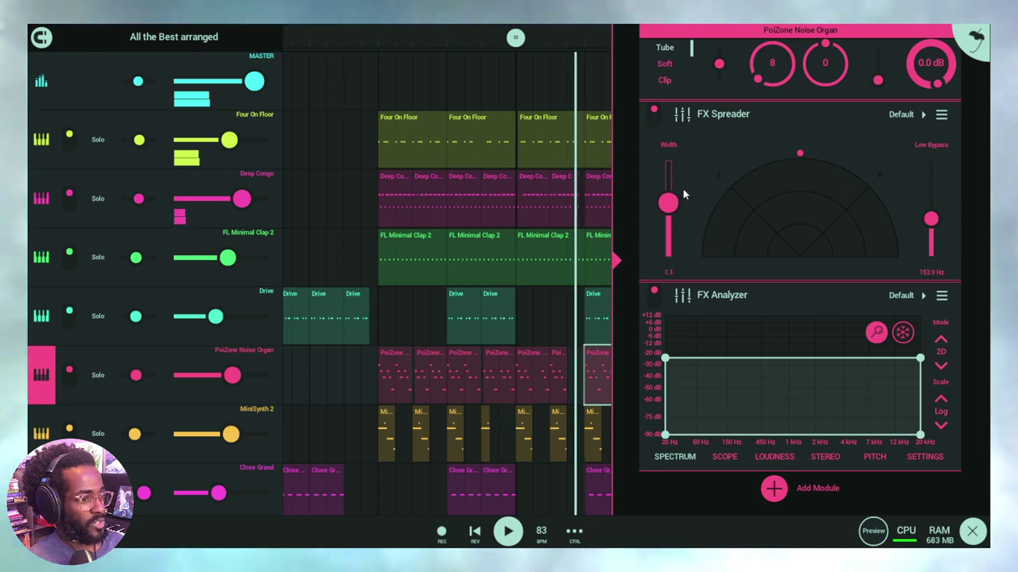
pyautogui.moveTo(930, 220); pyautogui.dragTo(930, 256)
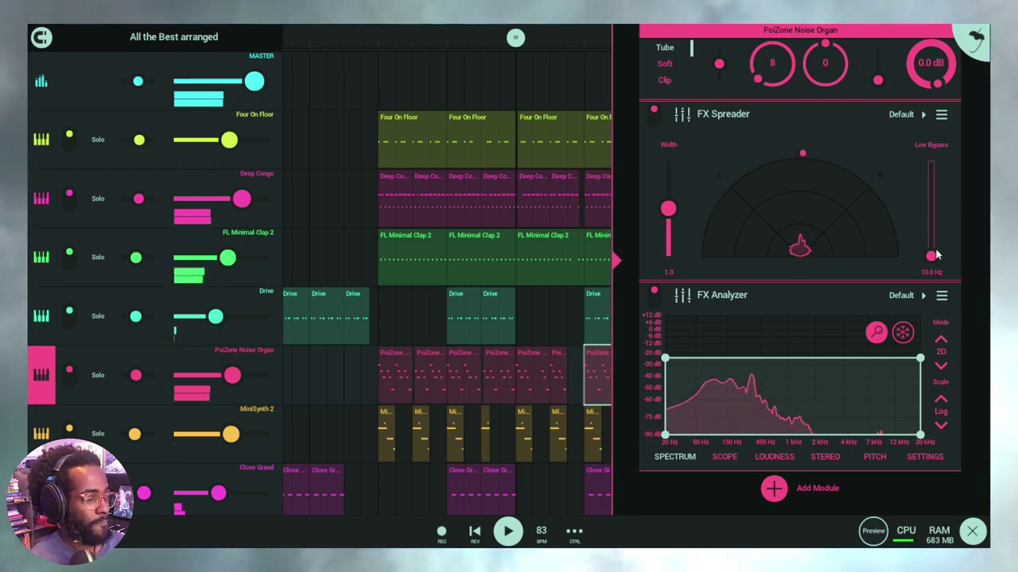
# Stop and restart playback while raising the organ Spreader's Low Bypass to 138.9 Hz.
pyautogui.press('space')
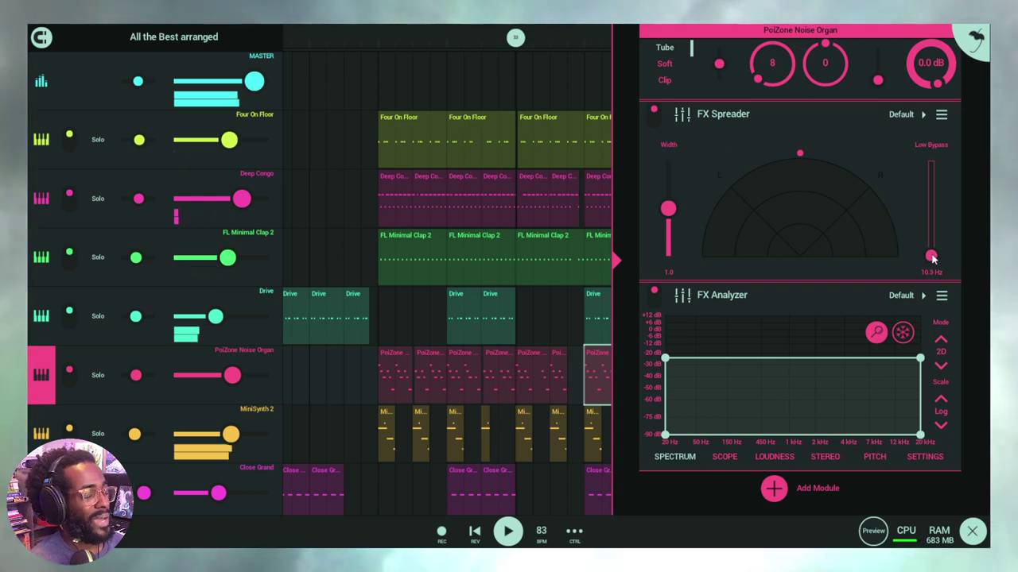
pyautogui.moveTo(931, 256); pyautogui.dragTo(941, 222)
pyautogui.press('space')
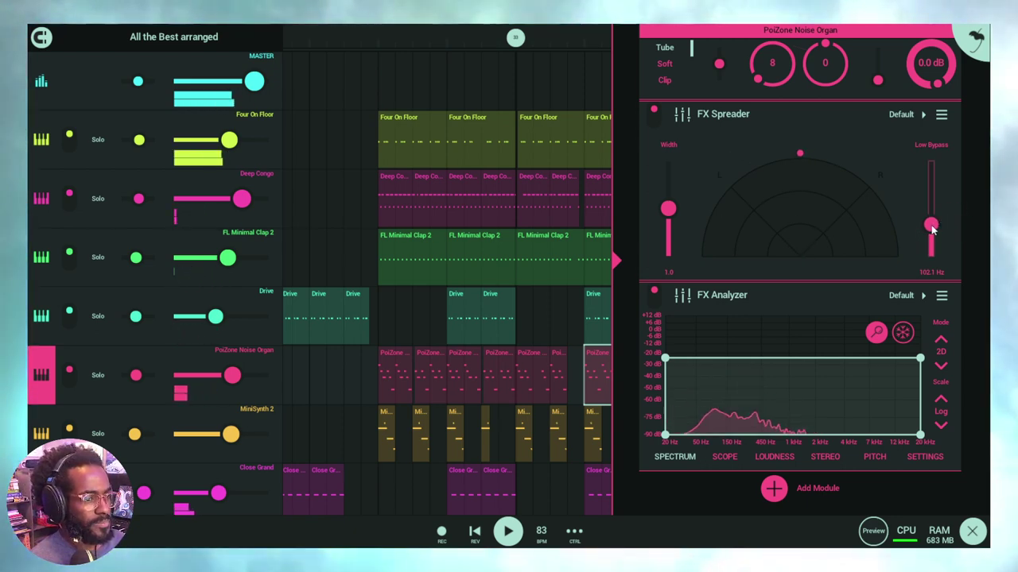
pyautogui.moveTo(933, 229)
pyautogui.mouseDown()
pyautogui.moveTo(934, 217)
pyautogui.moveTo(936, 226)
pyautogui.mouseUp()
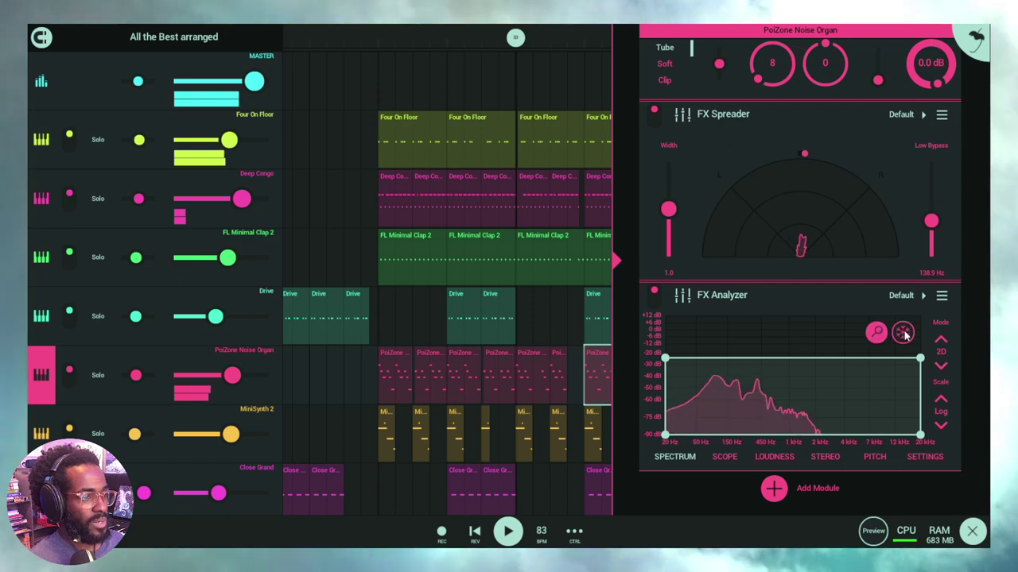
# Freeze the spectrum, read peaks near 298 and 249 Hz, raise Low Bypass to 182.5 Hz, then unfreeze.
pyautogui.click(876, 332)
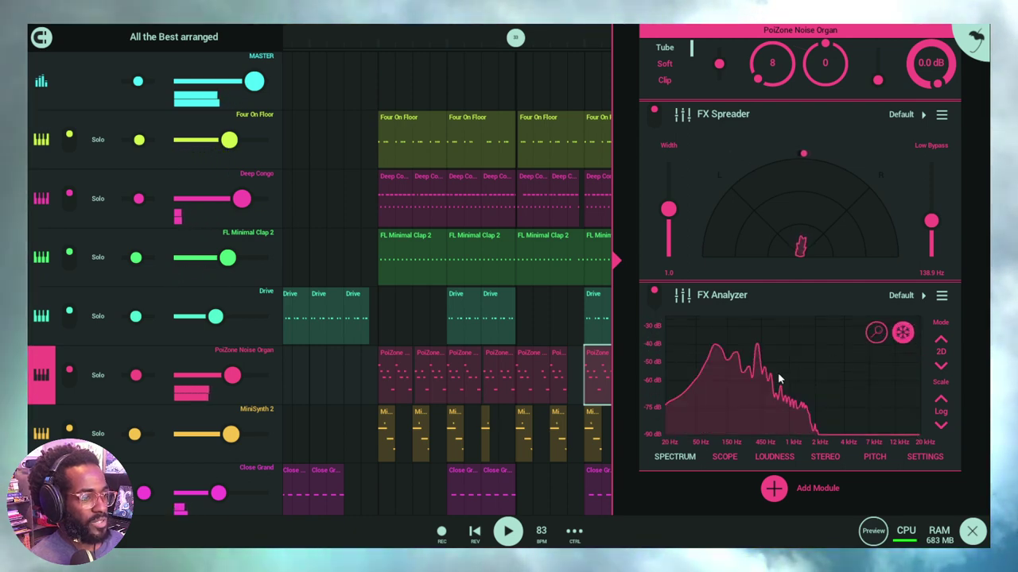
pyautogui.click(735, 358)
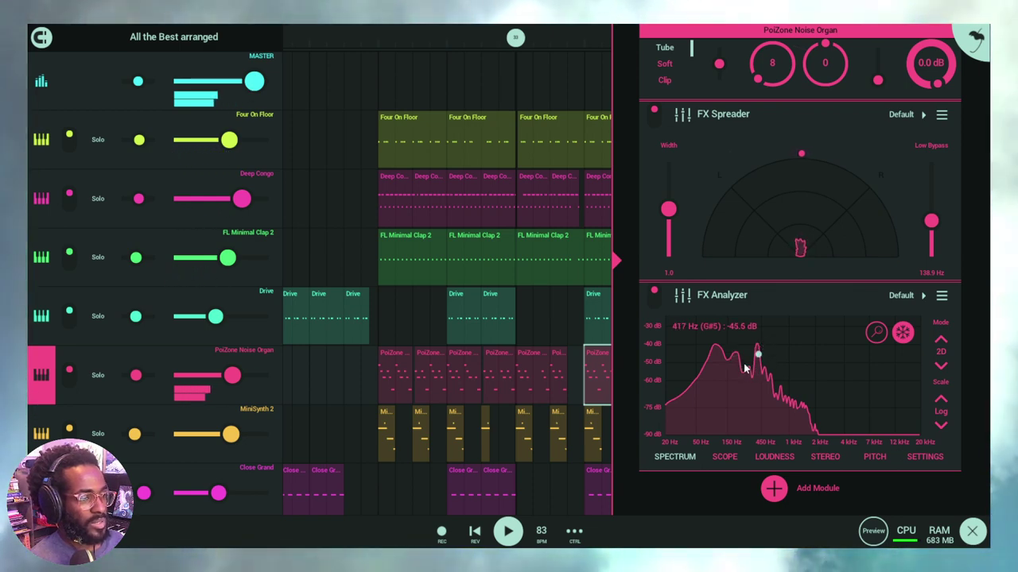
pyautogui.click(747, 366)
pyautogui.click(742, 372)
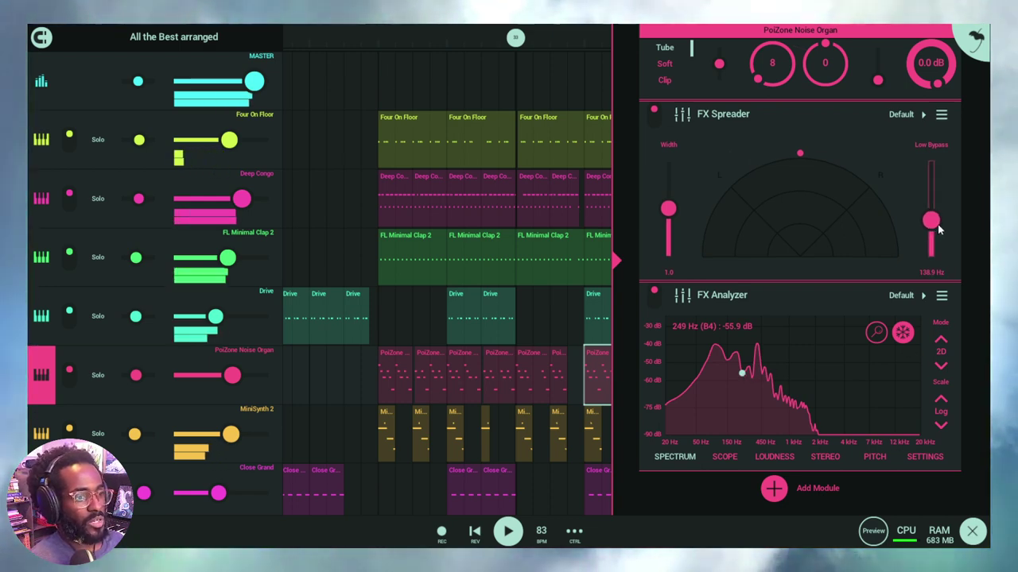
pyautogui.moveTo(939, 230); pyautogui.dragTo(939, 228)
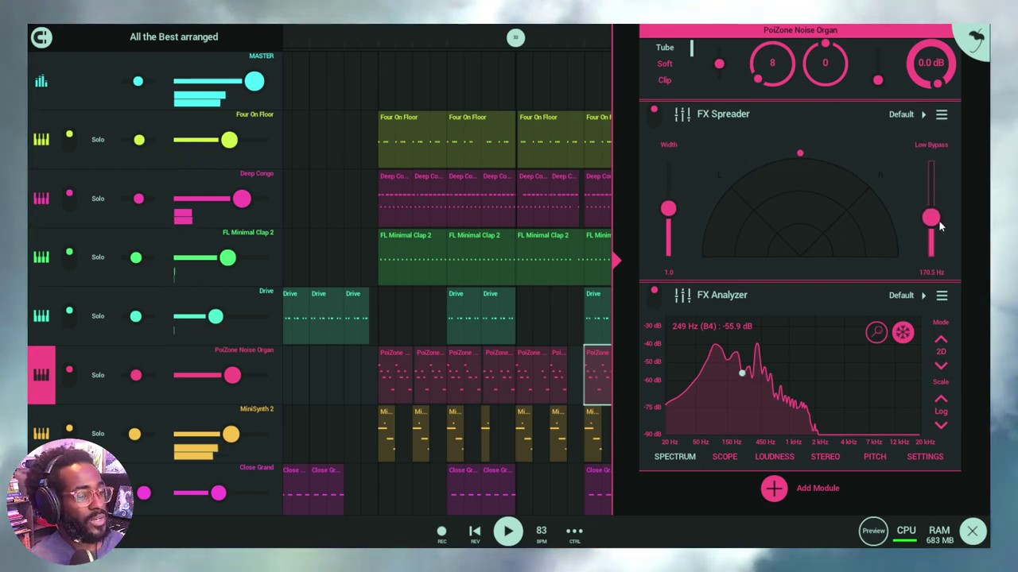
pyautogui.click(903, 332)
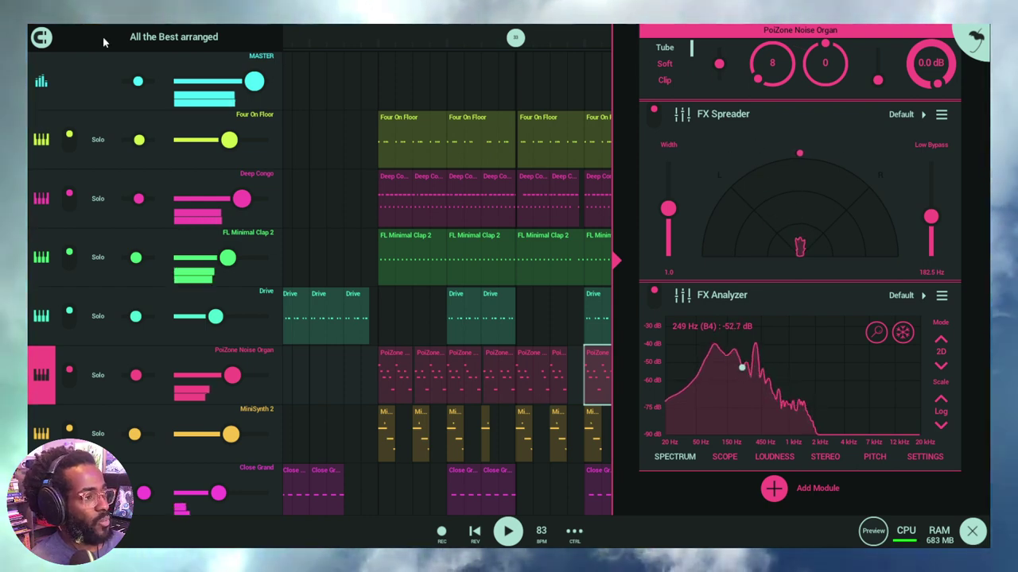
# Show the MASTER track's effects, with its Spreader at width 0.2 and 150.7 Hz low bypass.
pyautogui.click(41, 85)
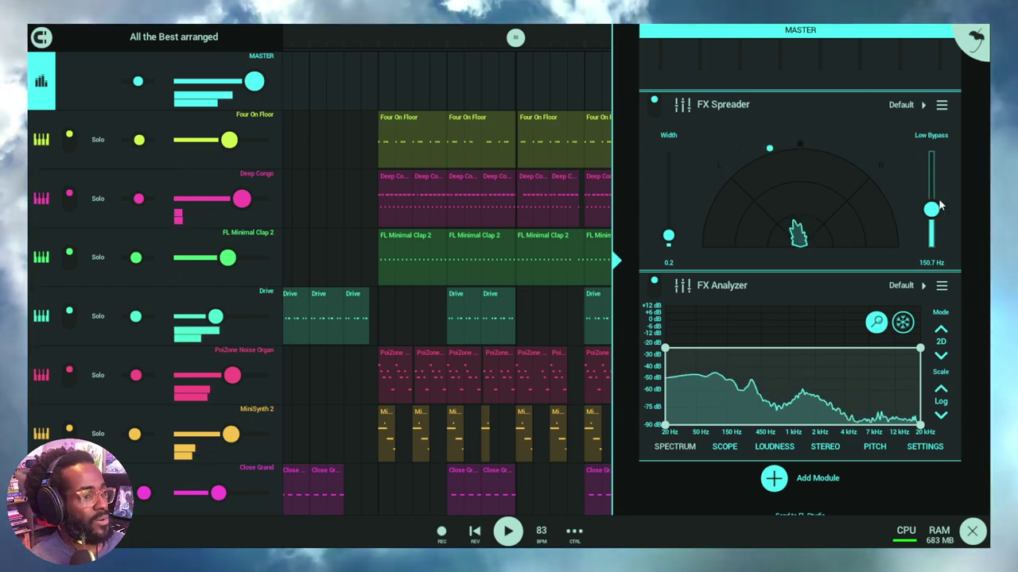
# Switch to the PoiZone Noise Organ's effects and set its Spreader width to 0.0.
pyautogui.click(41, 374)
pyautogui.moveTo(675, 221); pyautogui.dragTo(669, 256)
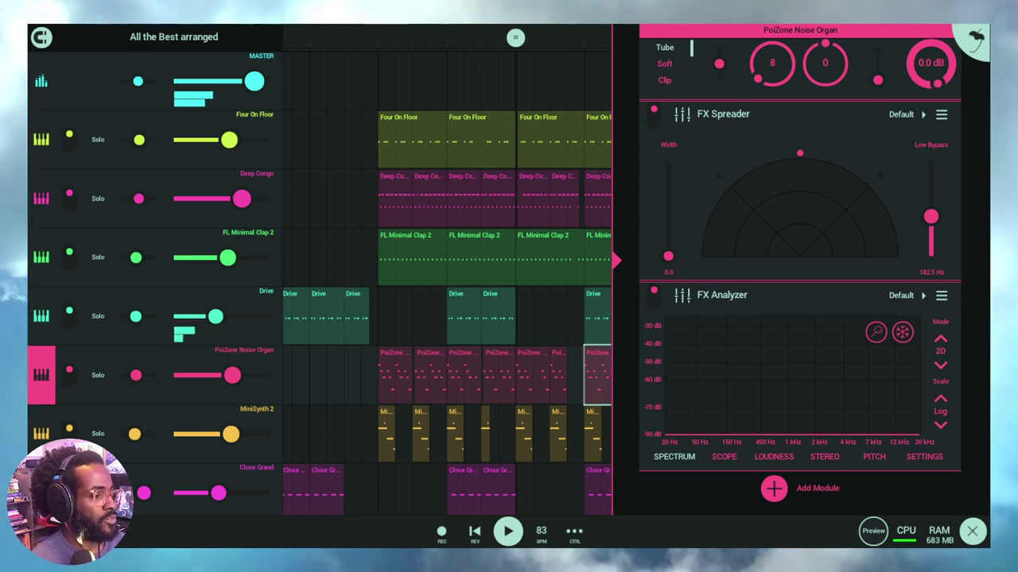
pyautogui.click(668, 256)
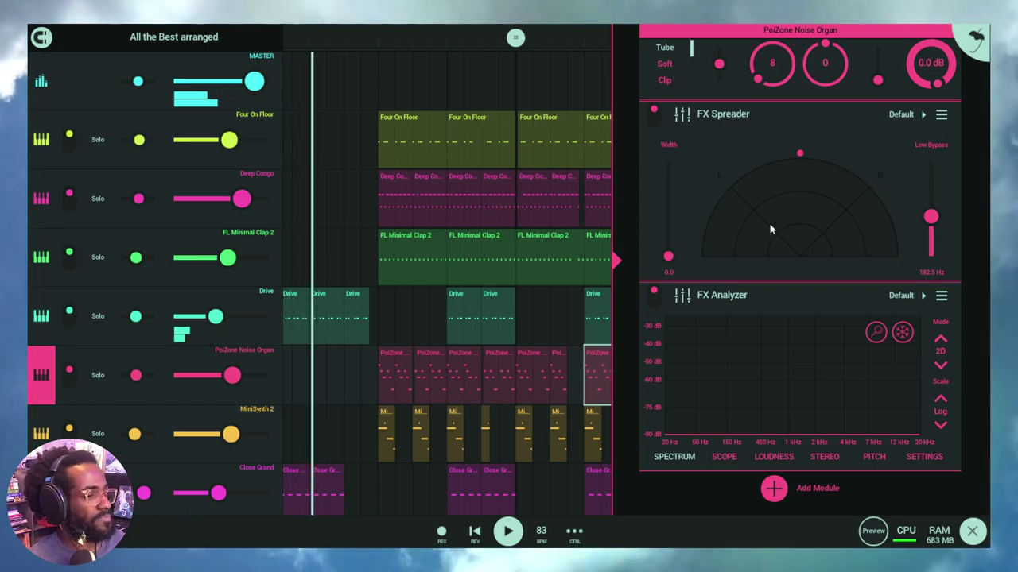
# Widen the organ Spreader width from 0.0 to 1.0, then further to 1.5.
pyautogui.moveTo(668, 255); pyautogui.dragTo(702, 212)
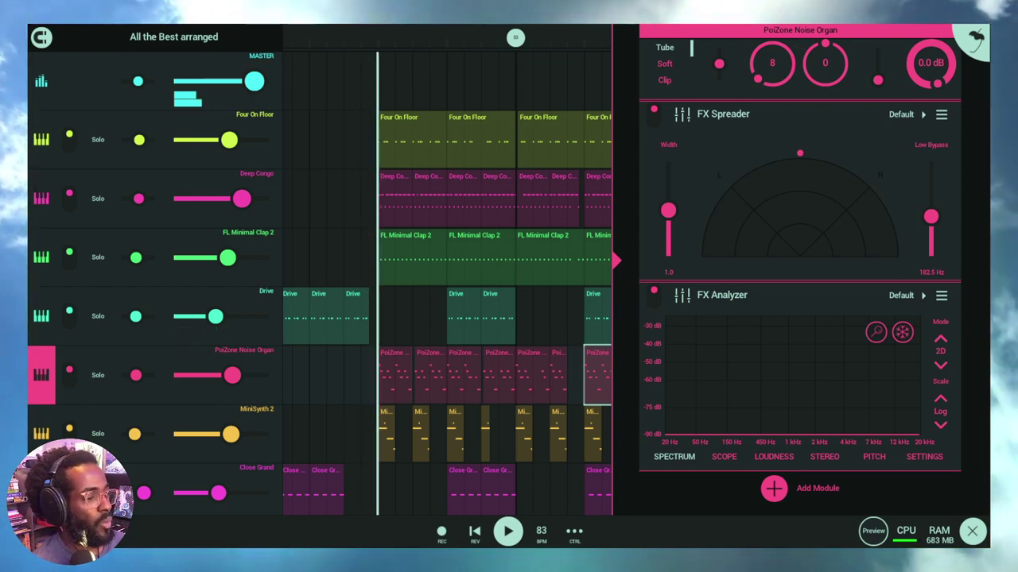
pyautogui.moveTo(742, 377)
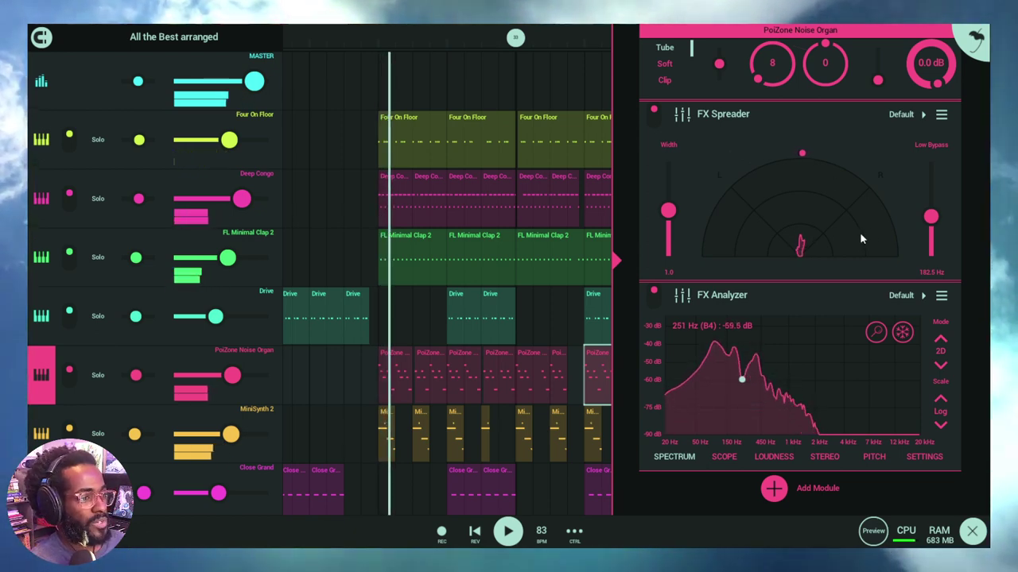
pyautogui.moveTo(672, 212); pyautogui.dragTo(686, 184)
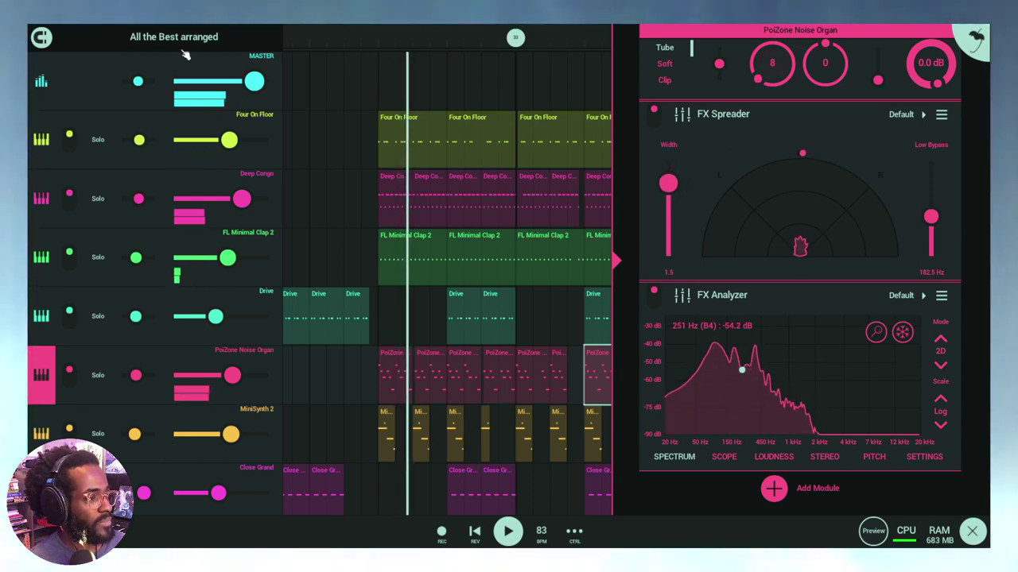
# On the MASTER track, set the Spreader width to 2.0 and Low Bypass to 10.0 Hz.
pyautogui.click(46, 82)
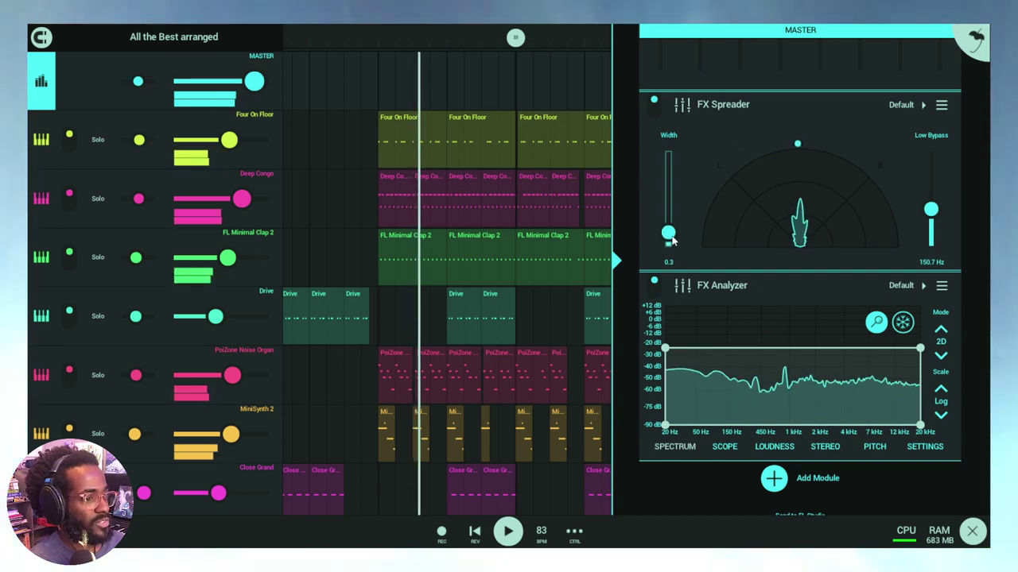
pyautogui.moveTo(678, 237); pyautogui.dragTo(709, 159)
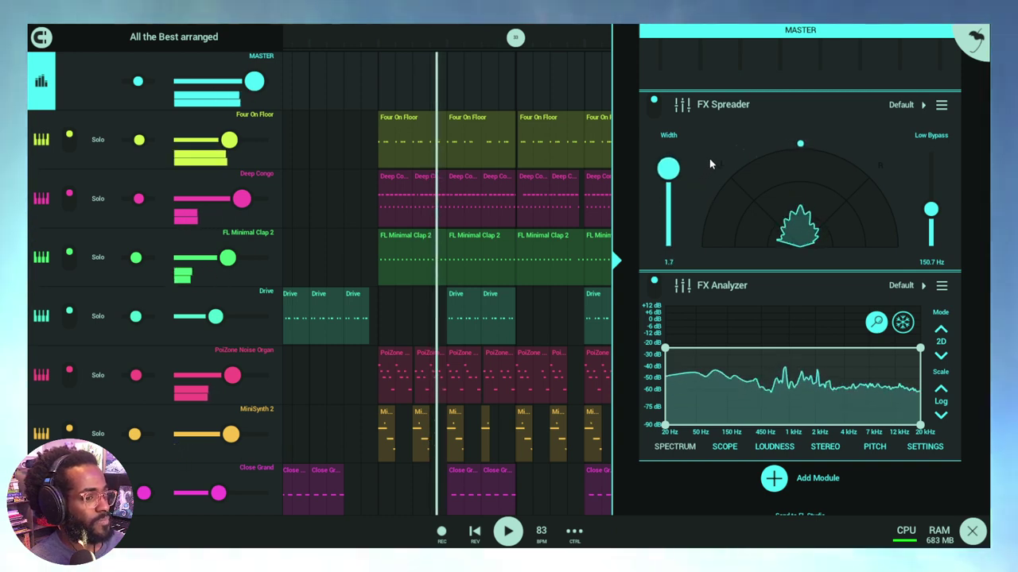
pyautogui.moveTo(930, 210); pyautogui.dragTo(989, 254)
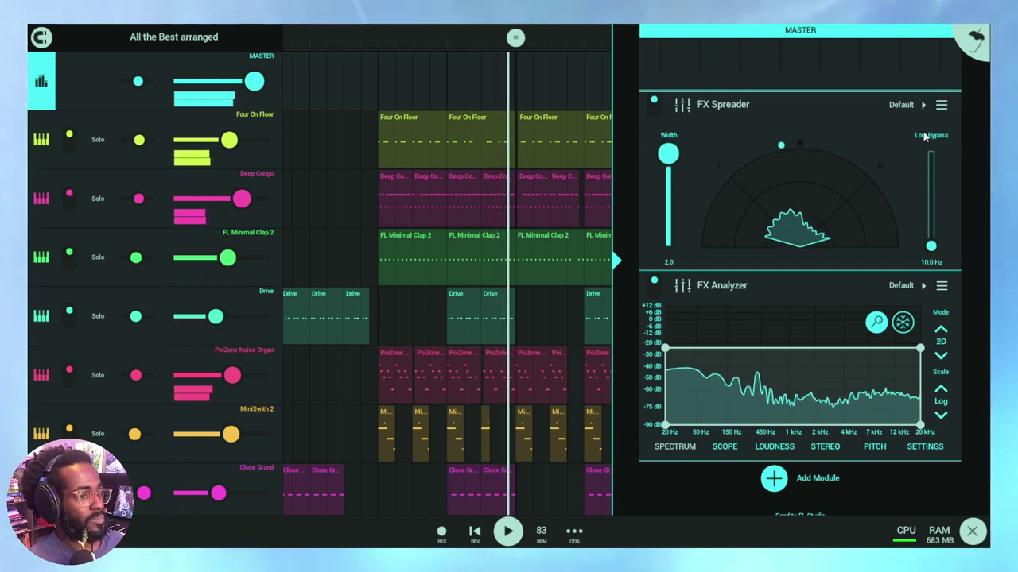
# Sweep master Low Bypass past 1300 Hz and back to 73.3 Hz, then narrow width to 0.3.
pyautogui.moveTo(931, 246); pyautogui.dragTo(950, 176)
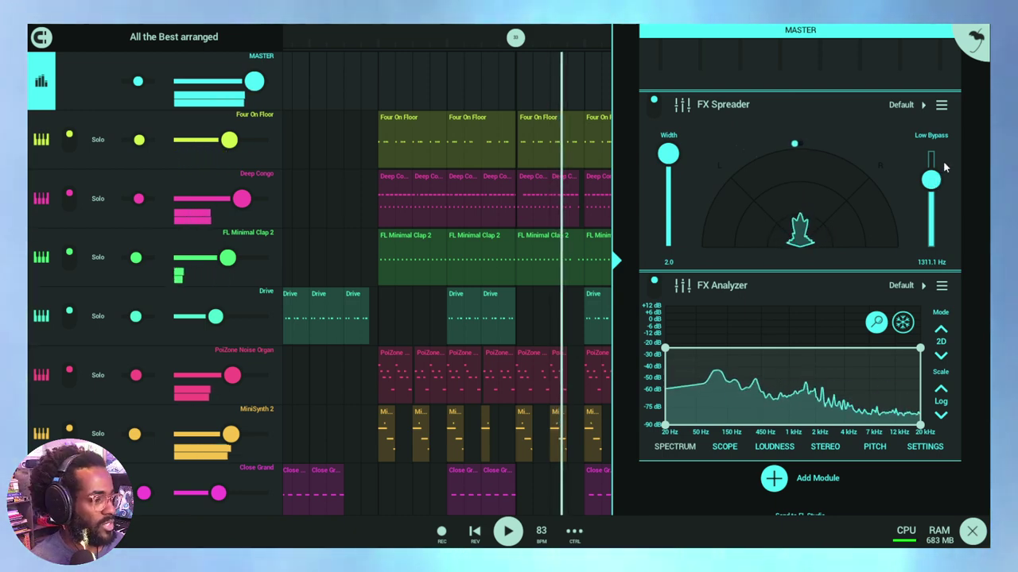
pyautogui.moveTo(944, 163); pyautogui.dragTo(954, 212)
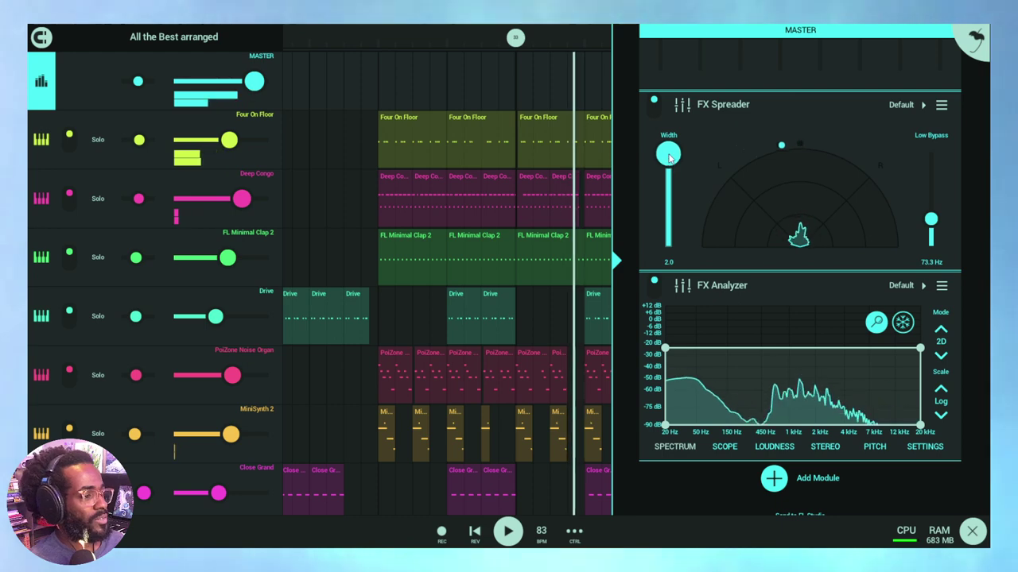
pyautogui.moveTo(670, 157); pyautogui.dragTo(754, 253)
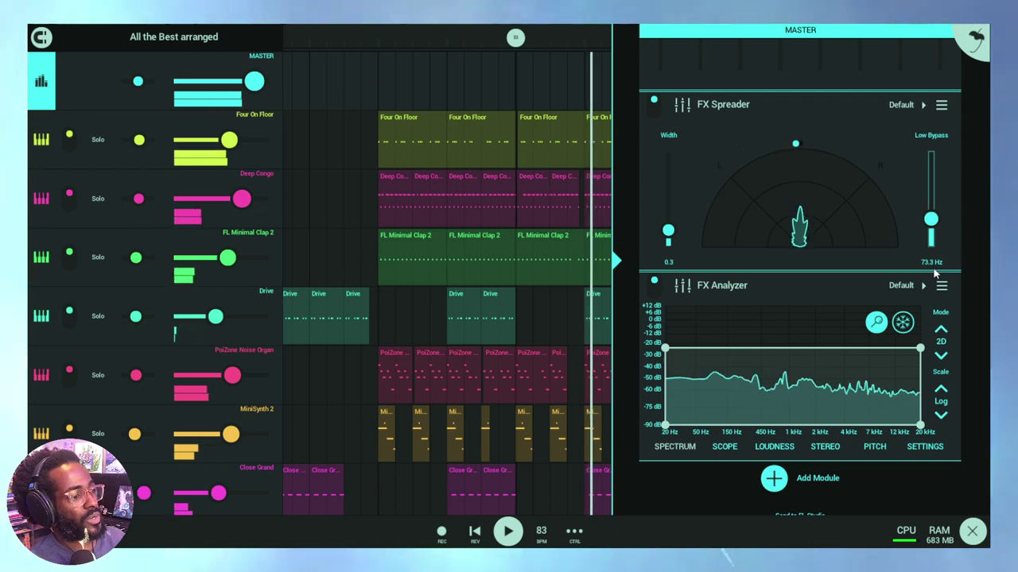
# Show the PoiZone Noise Organ's effects again, its Spreader still at width 1.5 and 182.5 Hz.
pyautogui.click(39, 375)
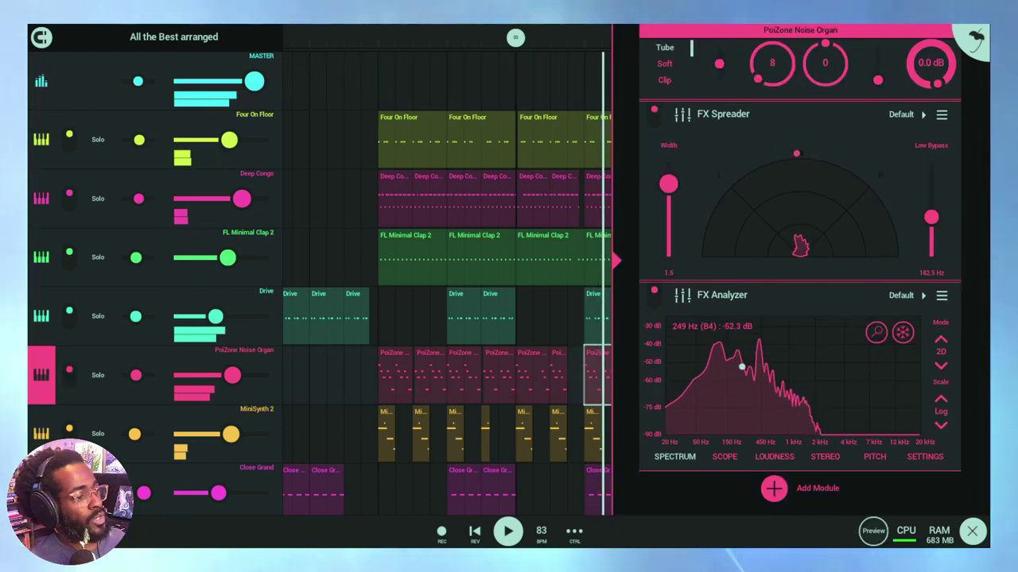